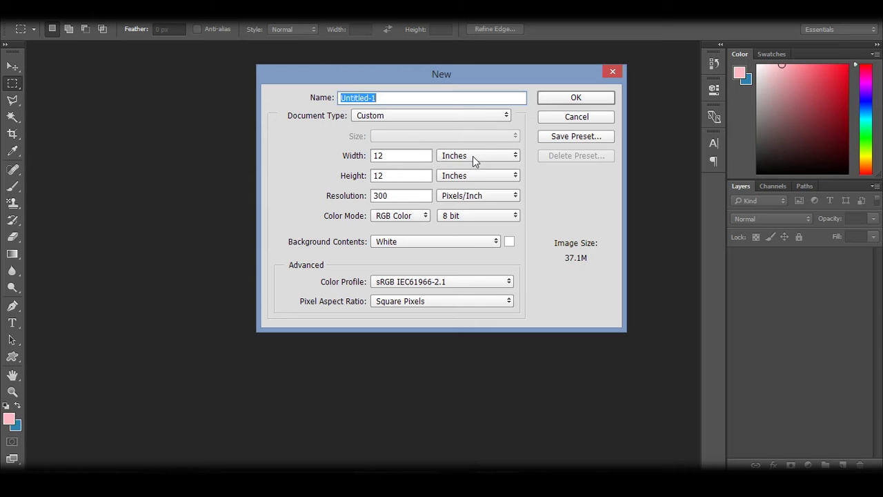
- Create a new 12 × 12 inch RGB document at 300 pixels/inch with a white background
{"action": "left_click", "coordinate": [465, 176]}
{"action": "left_click", "coordinate": [465, 175]}
{"action": "left_click", "coordinate": [458, 198]}
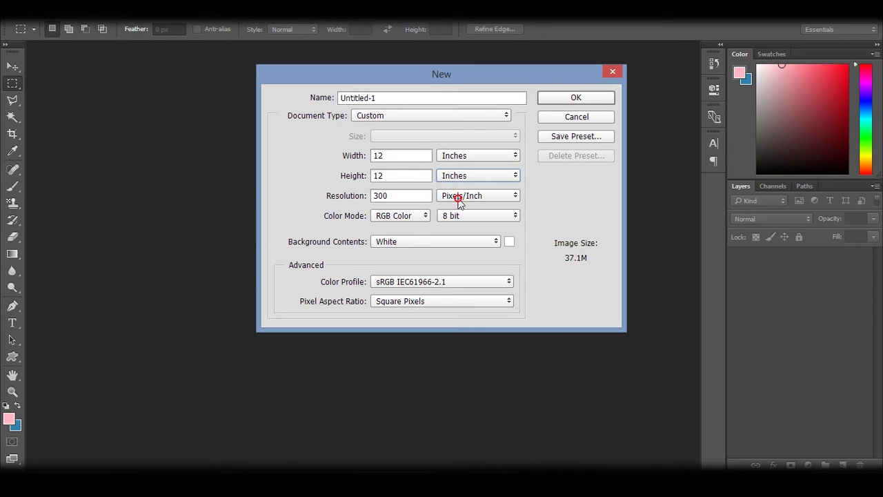
{"action": "left_click", "coordinate": [550, 104]}
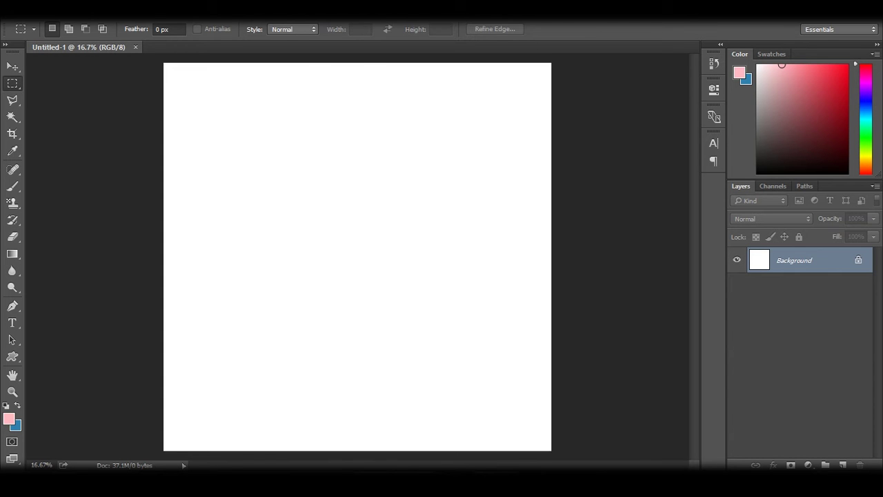
- Write "ctrl+shift+n=for the new layer" in the Notepad notes, and back in Photoshop add a new layer above the background
{"action": "key", "text": "alt+Tab"}
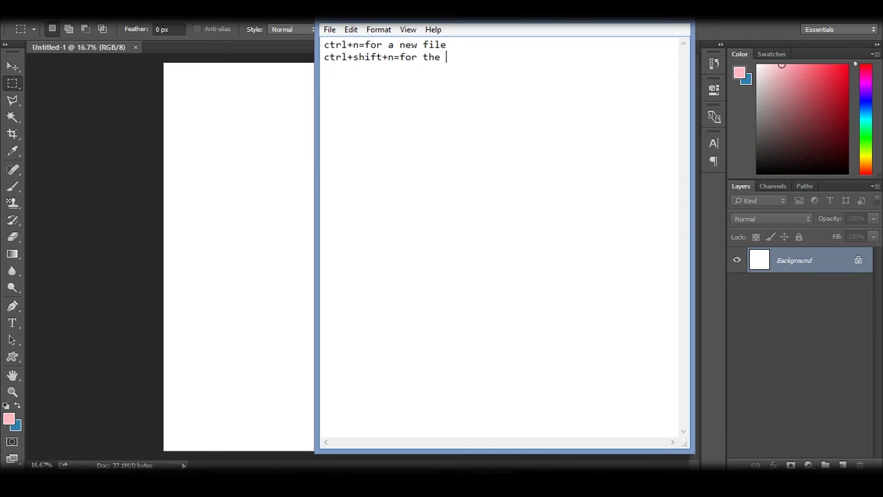
{"action": "key", "text": "alt+Tab"}
{"action": "key", "text": "ctrl+shift+n"}
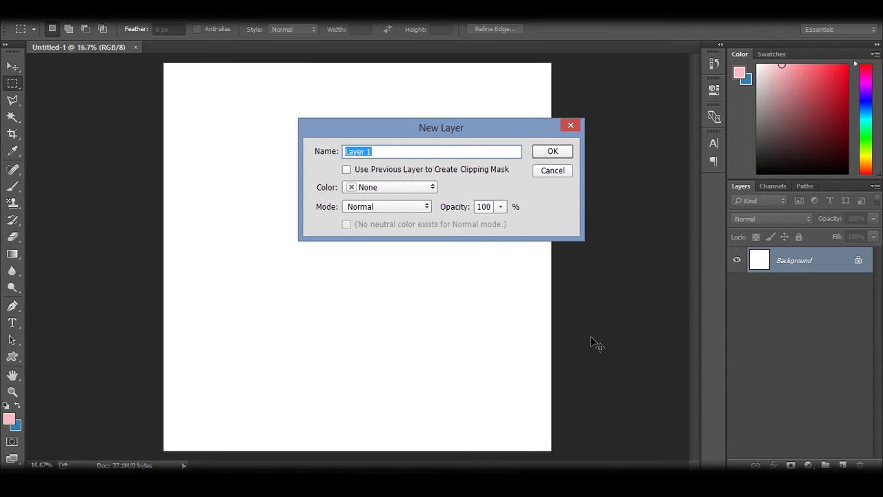
{"action": "left_click", "coordinate": [545, 152]}
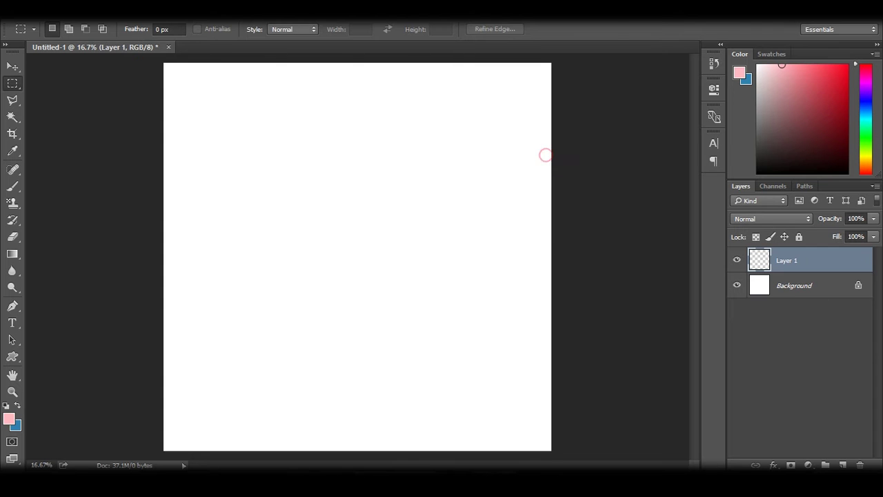
- Make a rectangular marquee selection covering the canvas except for a narrow even margin
{"action": "right_click", "coordinate": [12, 83]}
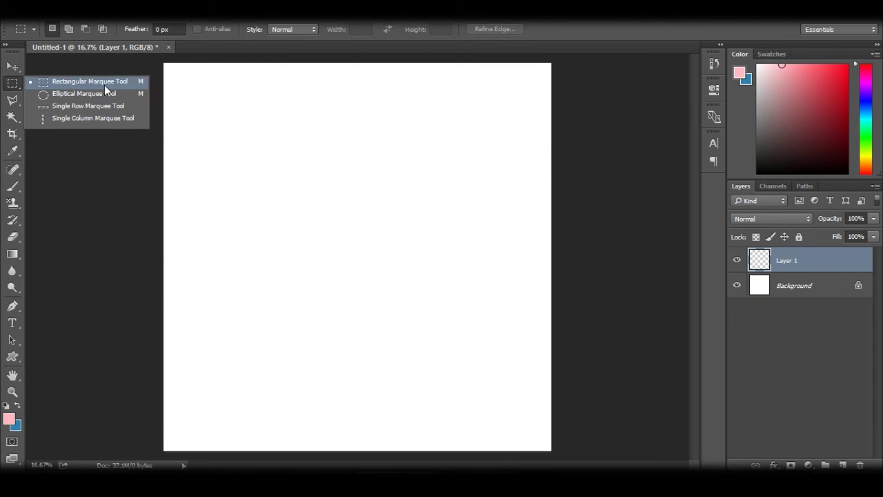
{"action": "left_click", "coordinate": [94, 83]}
{"action": "left_click_drag", "start_coordinate": [172, 72], "coordinate": [546, 444]}
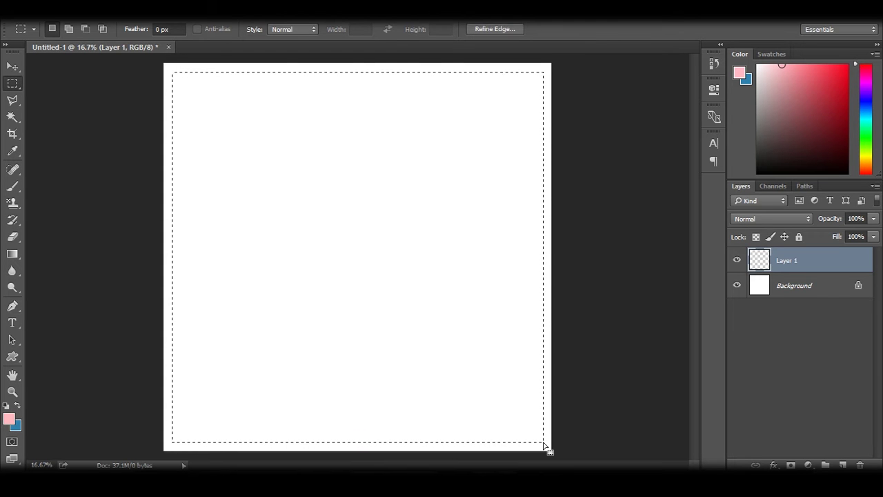
- Set the foreground color to light pink #ffd7dc
{"action": "left_click", "coordinate": [9, 418]}
{"action": "left_click_drag", "start_coordinate": [470, 184], "coordinate": [458, 181]}
{"action": "left_click", "coordinate": [714, 173]}
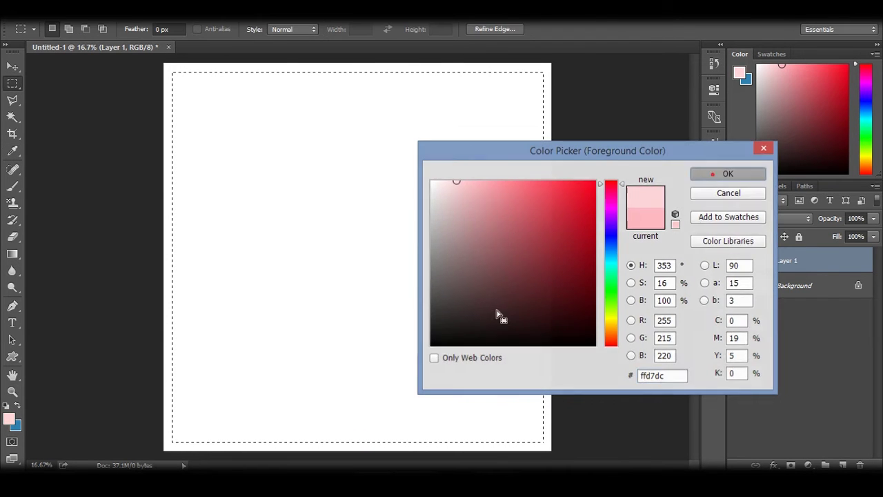
- Switch to Notepad and add the line "alt+backspace=fill color(upper one) in a selected area"
{"action": "key", "text": "alt+Tab"}
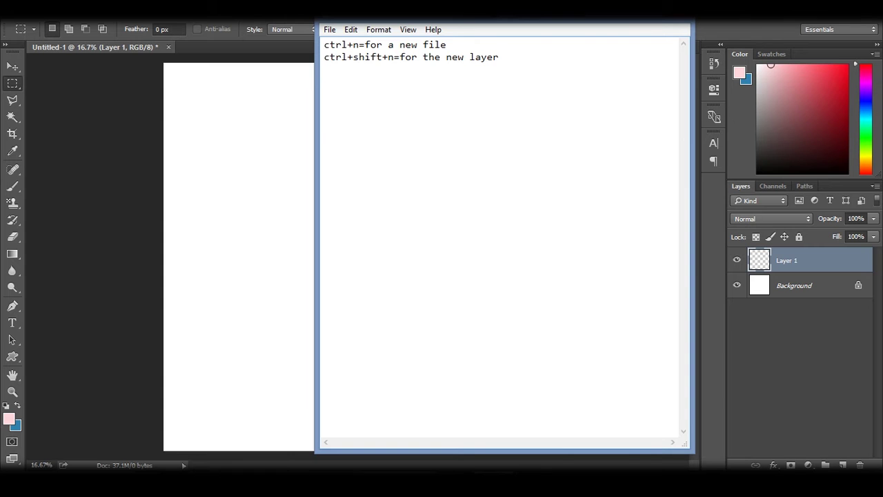
{"action": "type", "text": "alt+backspace=fill color in a selected area"}
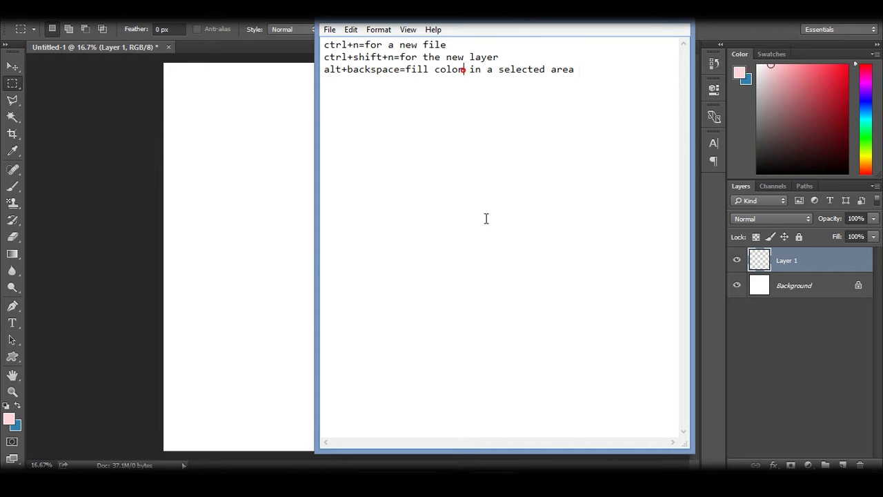
{"action": "type", "text": "(upper one0"}
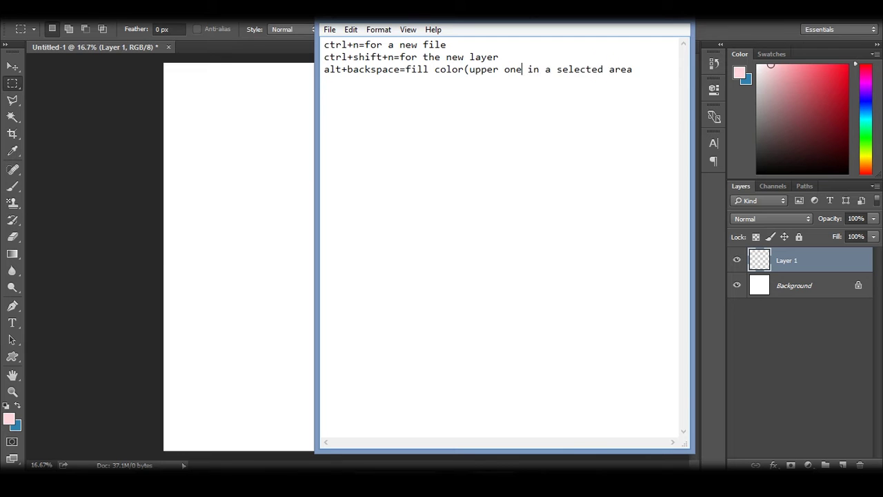
{"action": "key", "text": "BackSpace"}
{"action": "type", "text": ")"}
- Duplicate the last note line and edit the copy to read "ctrl+backspace=fill color(lower one) in a selected area"
{"action": "left_click_drag", "start_coordinate": [644, 69], "coordinate": [316, 67]}
{"action": "key", "text": "ctrl+c"}
{"action": "left_click", "coordinate": [653, 75]}
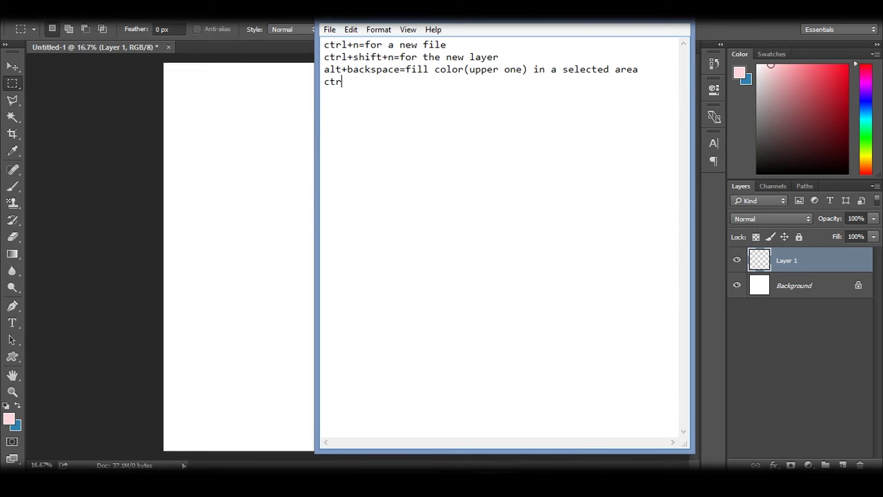
{"action": "key", "text": "BackSpace"}
{"action": "key", "text": "BackSpace"}
{"action": "key", "text": "BackSpace"}
{"action": "key", "text": "BackSpace"}
{"action": "key", "text": "ctrl+v"}
{"action": "left_click_drag", "start_coordinate": [342, 82], "coordinate": [319, 82]}
{"action": "type", "text": "ctrl"}
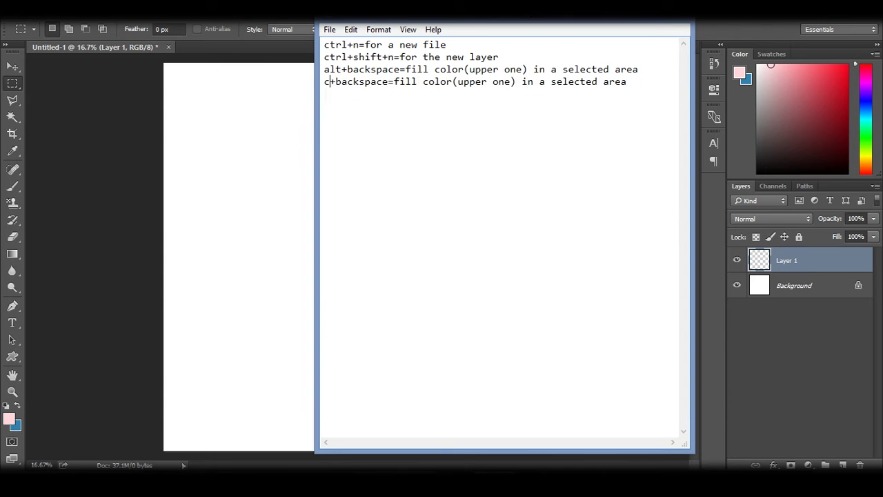
{"action": "left_click_drag", "start_coordinate": [507, 82], "coordinate": [469, 90]}
{"action": "double_click", "coordinate": [501, 86]}
{"action": "type", "text": "lower"}
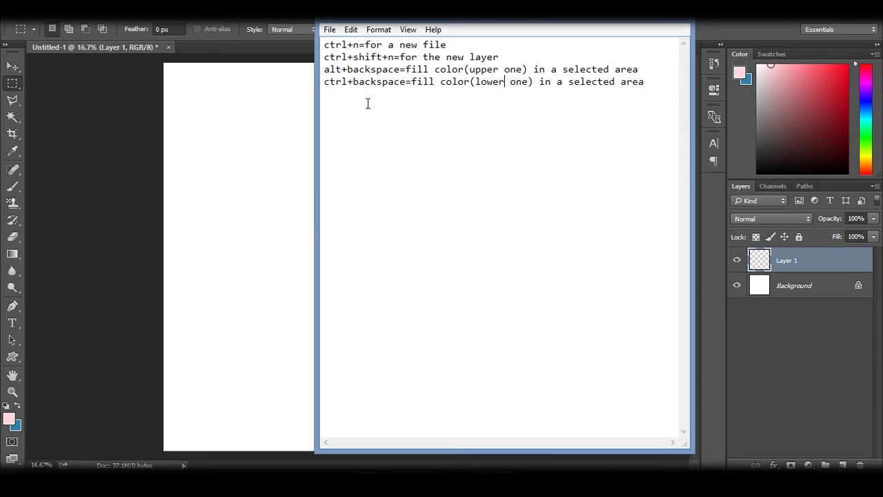
- Return to Photoshop, fill the selection on Layer 1 with the foreground color, deselect, and activate the Move tool
{"action": "key", "text": "alt+Tab"}
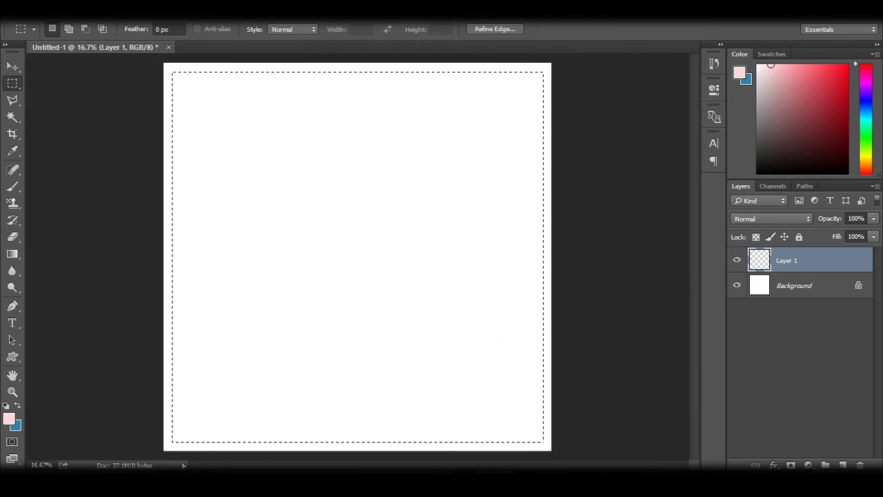
{"action": "key", "text": "alt+BackSpace"}
{"action": "key", "text": "ctrl+d"}
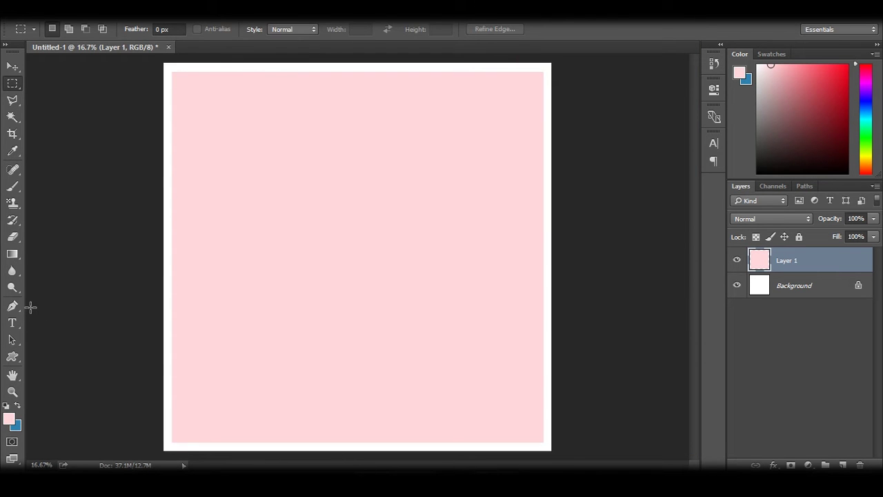
{"action": "left_click", "coordinate": [12, 67]}
- Add the line "ctrl+j=to make the copy of the existed layer" in Notepad, and duplicate Layer 1 in Photoshop
{"action": "key", "text": "alt+Tab"}
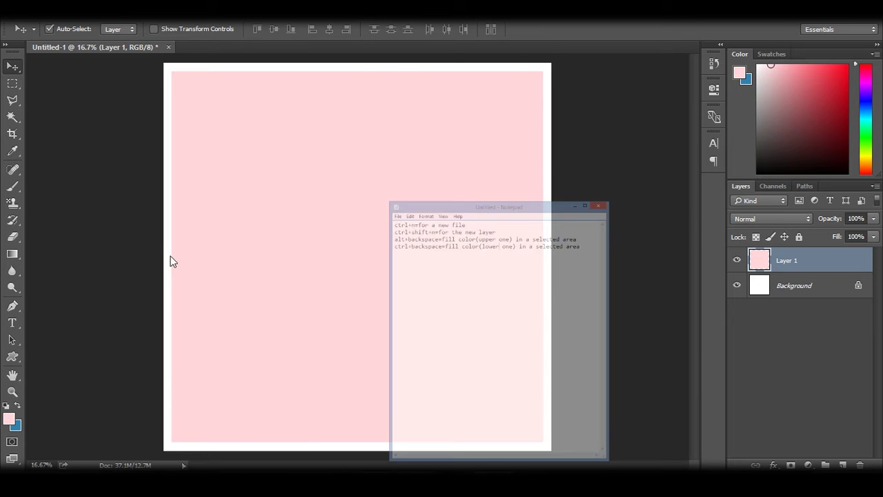
{"action": "left_click", "coordinate": [661, 81]}
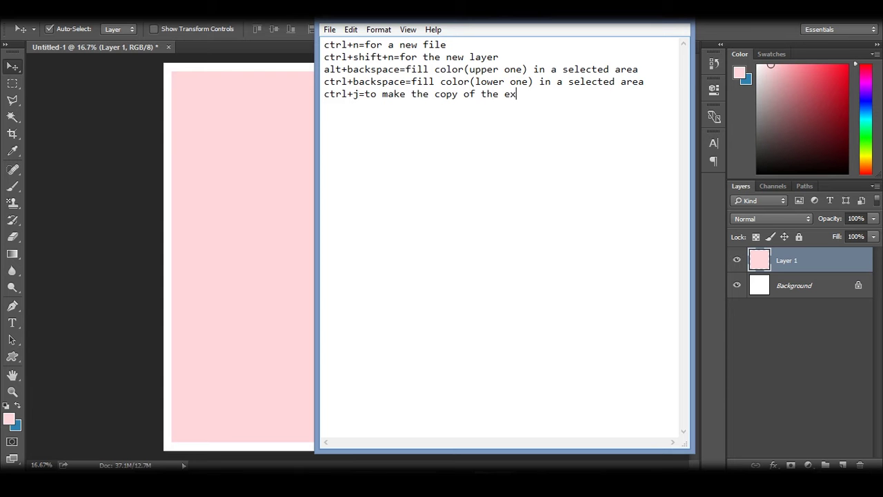
{"action": "key", "text": "super+Down"}
{"action": "key", "text": "ctrl+j"}
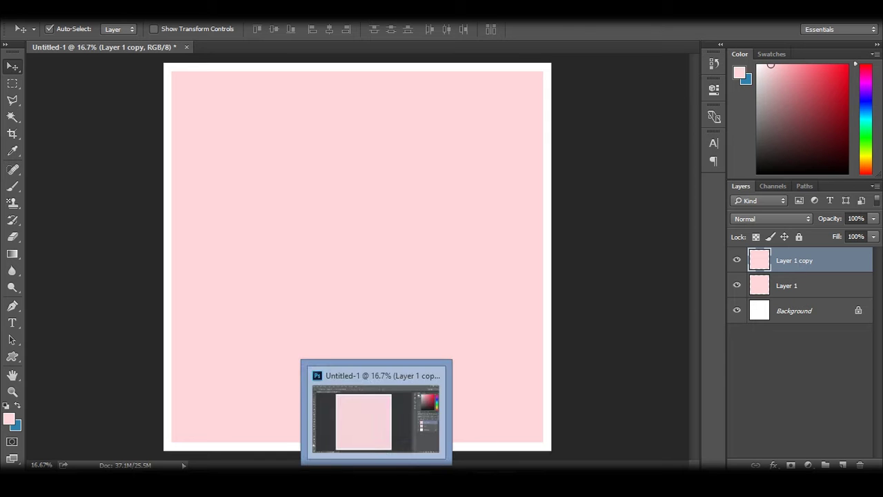
- Switch to Notepad and add the line "ctrl+t=to increase or descrease the size of the selected layer"
{"action": "mouse_move", "coordinate": [492, 481]}
{"action": "left_click", "coordinate": [492, 425]}
{"action": "type", "text": "ct"}
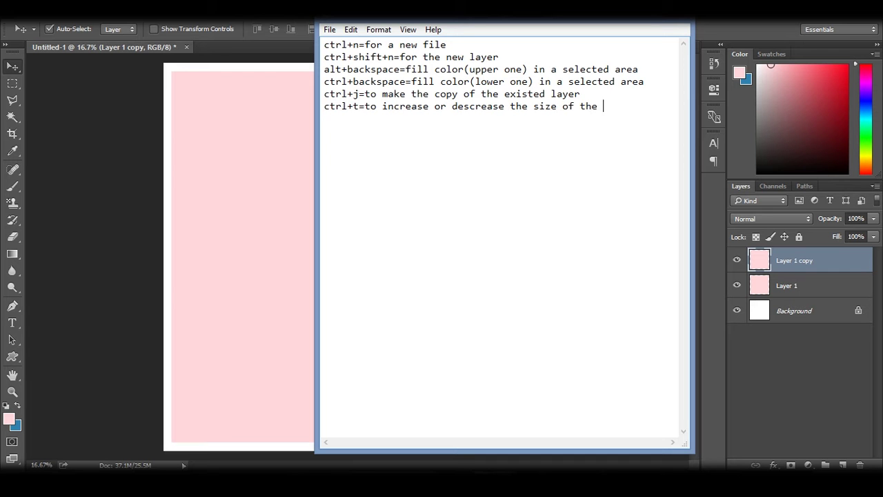
{"action": "type", "text": "layer"}
{"action": "key", "text": "Return"}
- Back in Photoshop, use Free Transform to shrink Layer 1 copy around its center to about 95%
{"action": "left_click", "coordinate": [640, 21]}
{"action": "key", "text": "ctrl+t"}
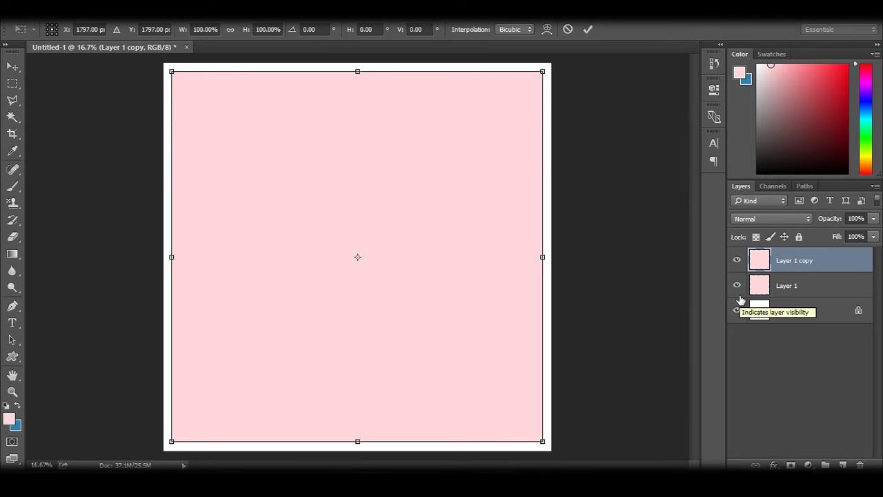
{"action": "mouse_move", "coordinate": [543, 441]}
{"action": "left_mouse_down"}
{"action": "mouse_move", "coordinate": [527, 426]}
{"action": "mouse_move", "coordinate": [533, 433]}
{"action": "left_mouse_up"}
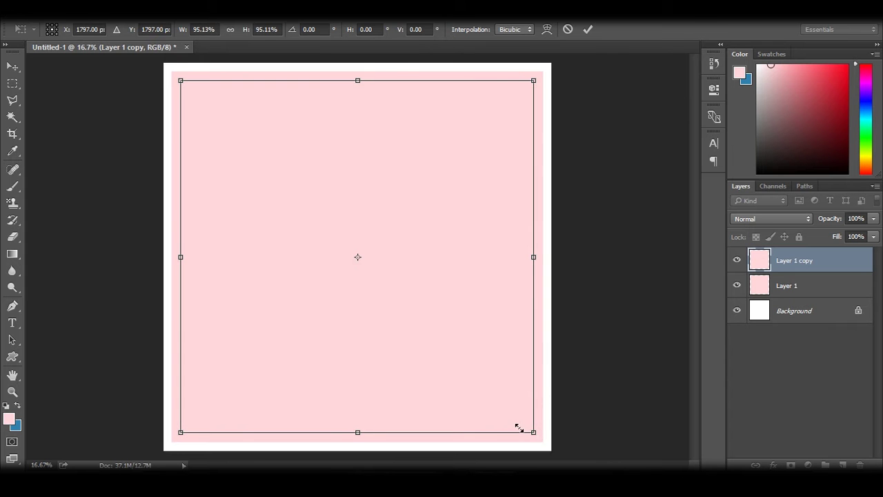
- Add the line "now press enter key" to the Notepad notes, and apply the pending transform in Photoshop
{"action": "key", "text": "alt+Tab"}
{"action": "key", "text": "Return"}
{"action": "type", "text": "now press enter key"}
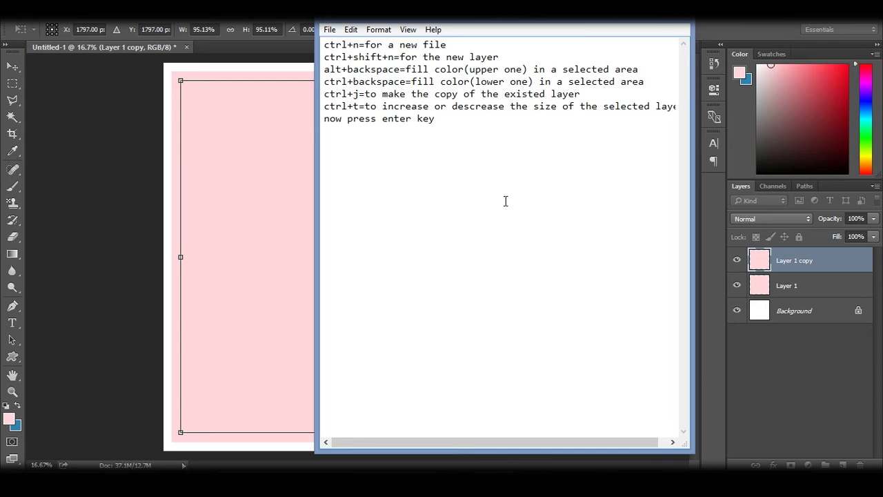
{"action": "key", "text": "alt+Tab"}
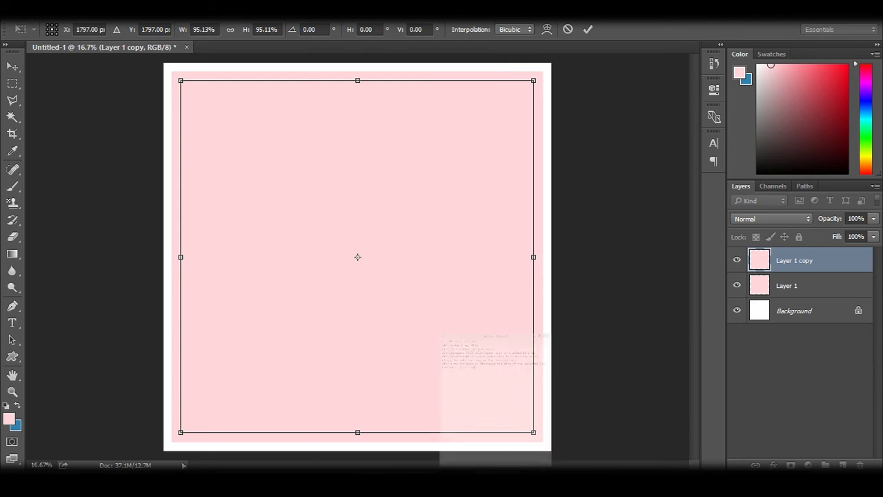
{"action": "key", "text": "Return"}
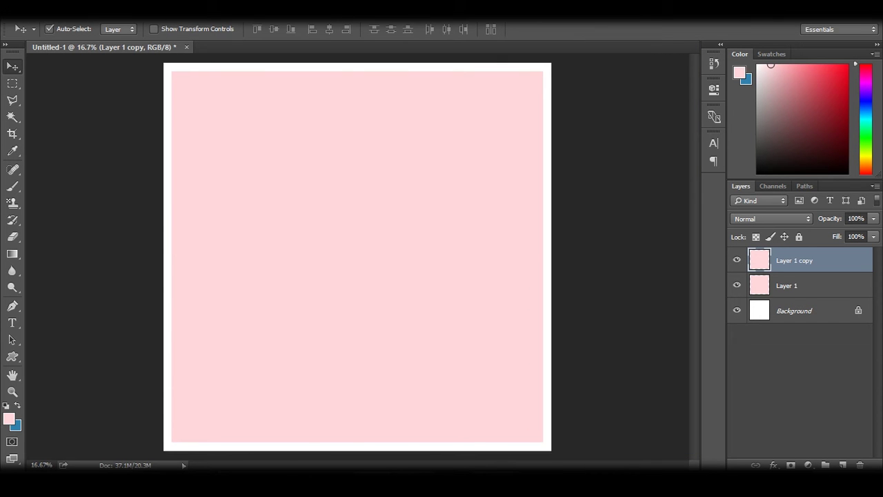
- Switch to Notepad and add a line starting "now press ctrl key and select the layer for the color"
{"action": "key", "text": "ctrl"}
{"action": "key", "text": "alt+Tab"}
{"action": "type", "text": "now press ctrl key and s"}
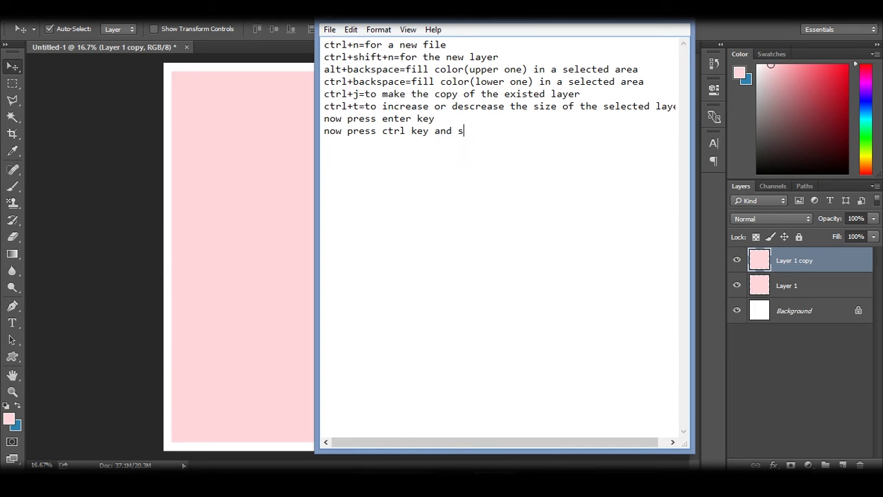
{"action": "type", "text": "elect"}
{"action": "key", "text": "Left"}
{"action": "key", "text": "Left"}
{"action": "key", "text": "Left"}
{"action": "key", "text": "Left"}
{"action": "type", "text": "e"}
{"action": "key", "text": "Right"}
{"action": "key", "text": "Right"}
{"action": "key", "text": "Right"}
{"action": "type", "text": "the laye"}
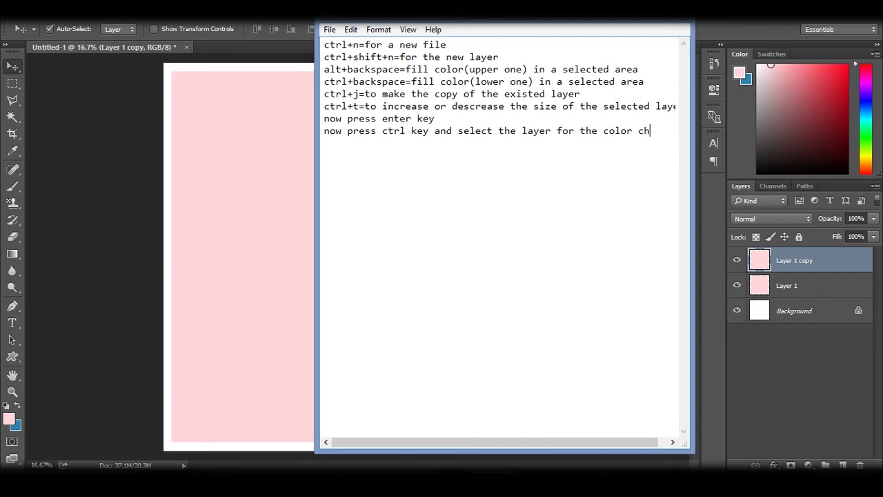
- Insert "(single click)" after the word "select" in the last note line
{"action": "type", "text": "single "}
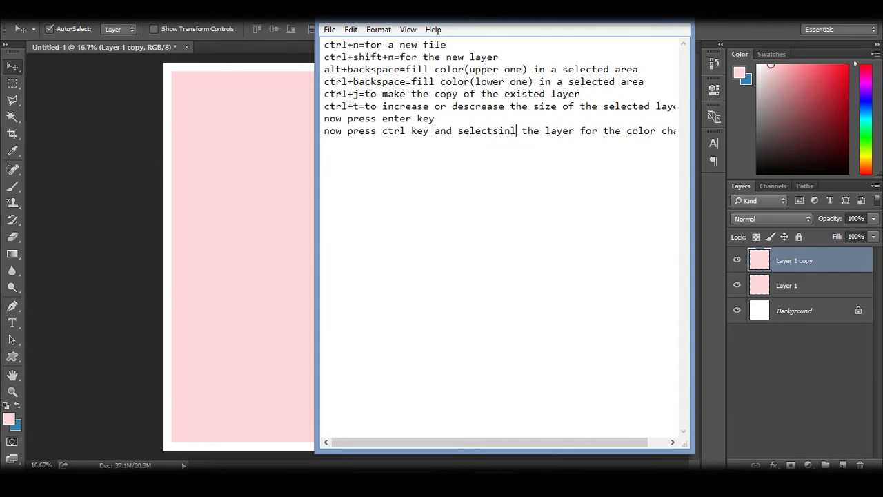
{"action": "type", "text": "press"}
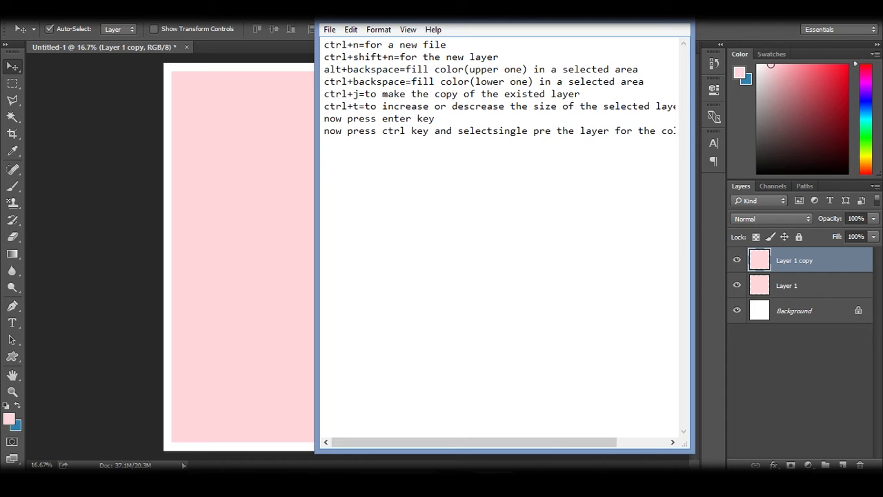
{"action": "key", "text": "BackSpace"}
{"action": "key", "text": "BackSpace"}
{"action": "key", "text": "BackSpace"}
{"action": "key", "text": "BackSpace"}
{"action": "key", "text": "BackSpace"}
{"action": "type", "text": "click"}
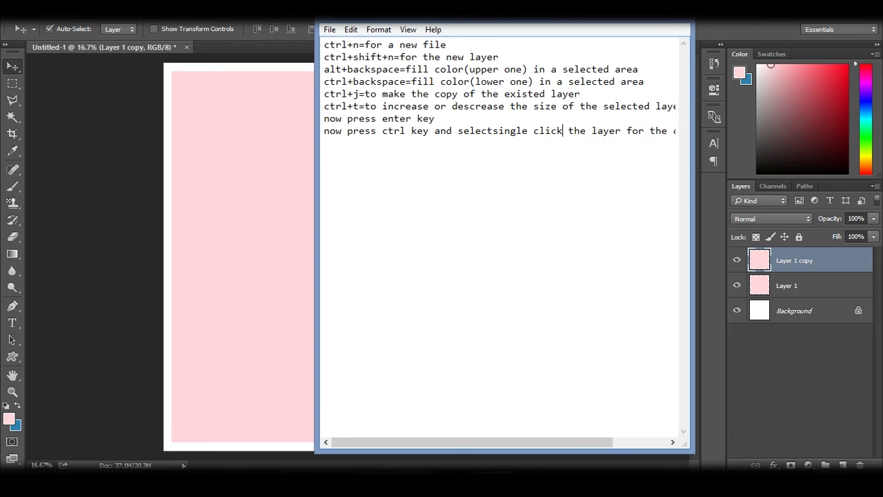
{"action": "type", "text": ")"}
{"action": "left_click", "coordinate": [494, 131]}
{"action": "type", "text": "("}
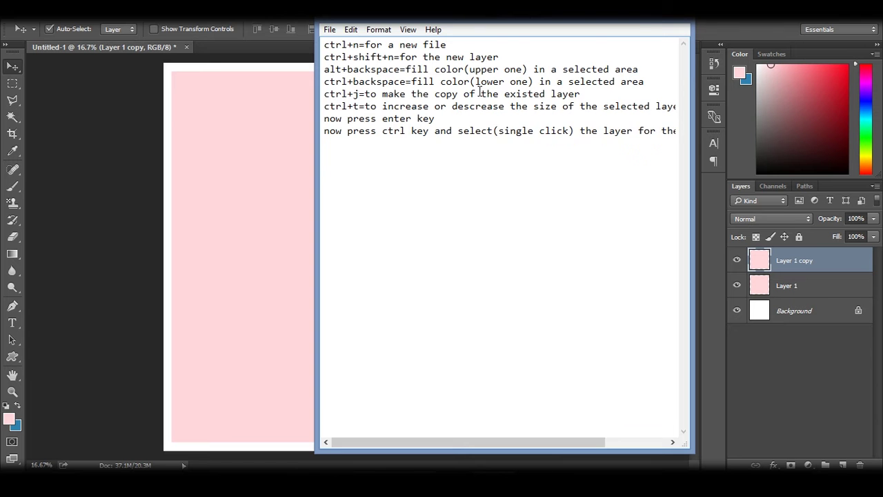
- Return to Photoshop, load Layer 1 copy's outline as a selection, fill it with a slightly deeper pink, and deselect
{"action": "left_click", "coordinate": [639, 21]}
{"action": "left_click", "coordinate": [759, 260], "text": "ctrl"}
{"action": "left_click", "coordinate": [8, 419]}
{"action": "left_click", "coordinate": [485, 184]}
{"action": "left_click", "coordinate": [710, 173]}
{"action": "key", "text": "v"}
{"action": "key", "text": "alt+BackSpace"}
{"action": "key", "text": "ctrl+d"}
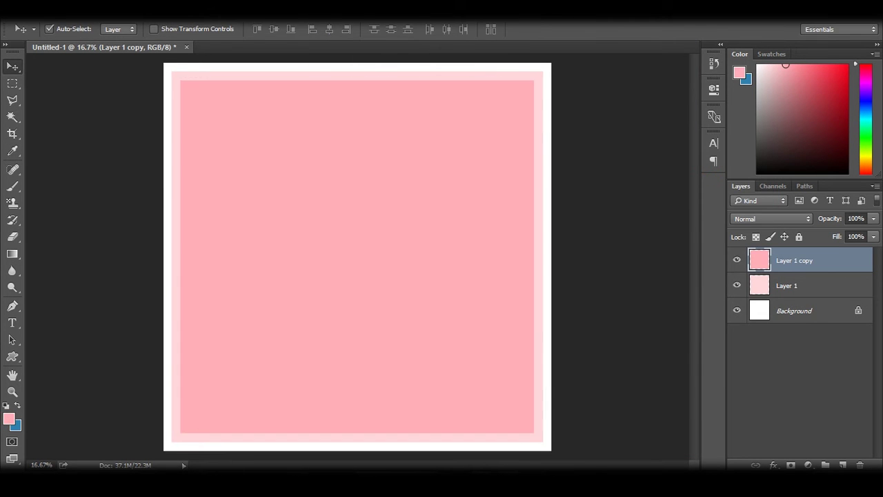
- Switch to Notepad and begin a new line with "repeat step from 3 to"
{"action": "key", "text": "alt+Tab"}
{"action": "key", "text": "Right"}
{"action": "key", "text": "End"}
{"action": "key", "text": "Return"}
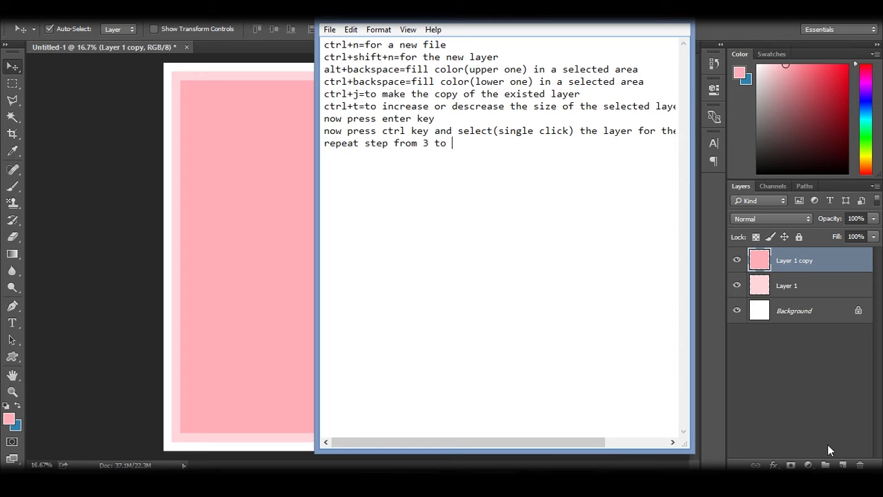
- Back in Photoshop, duplicate Layer 1 copy and scale the duplicate down slightly around its center, leaving a narrow border
{"action": "left_click", "coordinate": [632, 13]}
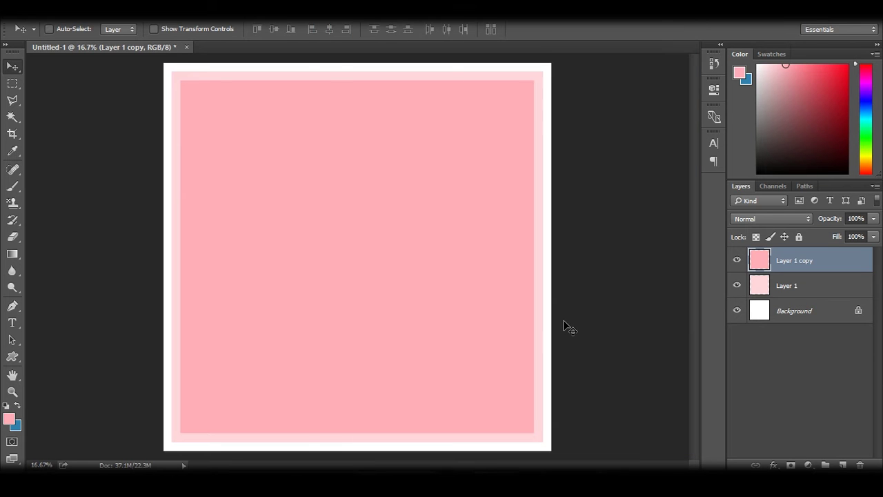
{"action": "key", "text": "ctrl+j"}
{"action": "key", "text": "ctrl+t"}
{"action": "left_click_drag", "start_coordinate": [535, 435], "coordinate": [529, 420]}
{"action": "key", "text": "Return"}
- Select the outline of Layer 1 copy 2, fill it with a stronger pink as the new foreground color, and deselect
{"action": "left_click", "coordinate": [759, 260], "text": "ctrl"}
{"action": "left_click", "coordinate": [9, 419]}
{"action": "left_click", "coordinate": [505, 181]}
{"action": "left_click", "coordinate": [704, 173]}
{"action": "key", "text": "alt+BackSpace"}
{"action": "key", "text": "ctrl+d"}
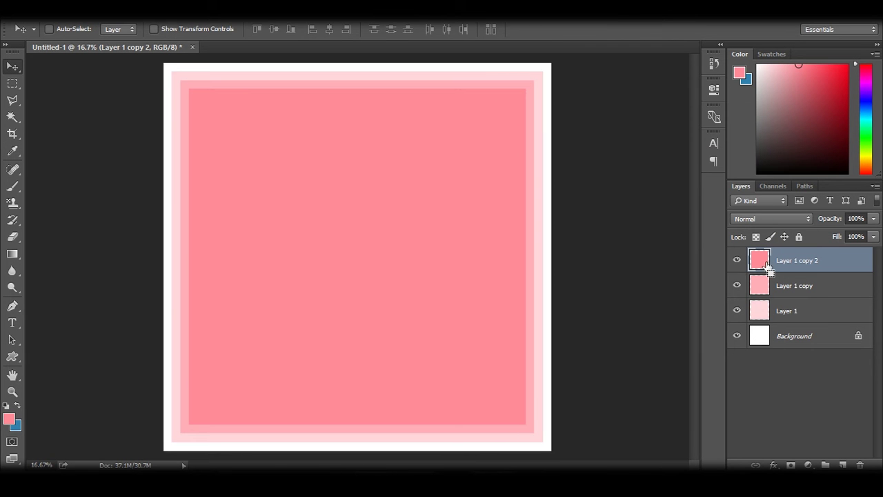
- Duplicate Layer 1 copy 2 and scale the duplicate to about 95% around its center
{"action": "key", "text": "ctrl+j"}
{"action": "key", "text": "ctrl+t"}
{"action": "left_click_drag", "start_coordinate": [526, 423], "coordinate": [516, 419]}
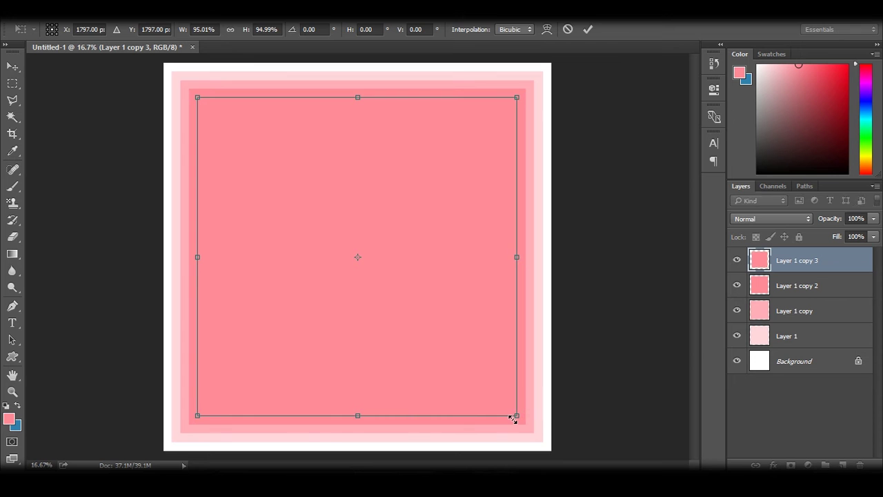
{"action": "key", "text": "Return"}
- Select the outline of Layer 1 copy 3, fill it with a deeper pink as the new foreground color, and deselect
{"action": "left_click", "coordinate": [759, 260], "text": "ctrl"}
{"action": "left_click", "coordinate": [9, 419]}
{"action": "key", "text": "Return"}
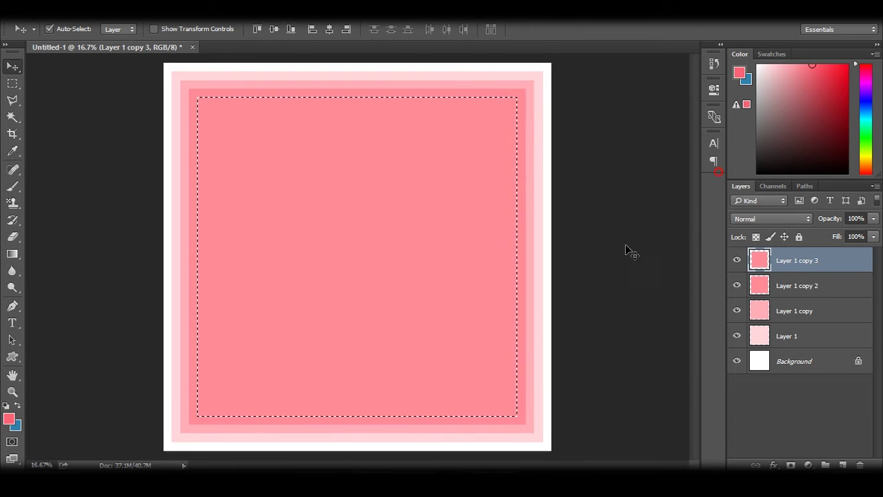
{"action": "key", "text": "alt+BackSpace"}
{"action": "key", "text": "ctrl+d"}
- Duplicate Layer 1 copy 3 and scale the duplicate down slightly around its center, leaving a narrow border
{"action": "key", "text": "ctrl+j"}
{"action": "key", "text": "ctrl+t"}
{"action": "left_click_drag", "start_coordinate": [515, 409], "coordinate": [509, 406]}
{"action": "key", "text": "Return"}
- Select the outline of Layer 1 copy 4, fill it with a strong pinkish red as the new foreground color, and deselect
{"action": "left_click", "coordinate": [759, 260], "text": "ctrl"}
{"action": "left_click", "coordinate": [9, 419]}
{"action": "left_click", "coordinate": [555, 181]}
{"action": "key", "text": "Return"}
{"action": "key", "text": "alt+BackSpace"}
{"action": "key", "text": "ctrl+d"}
- Duplicate Layer 1 copy 4 and scale the duplicate down slightly around its center, leaving a narrow border
{"action": "key", "text": "ctrl+j"}
{"action": "key", "text": "ctrl+t"}
{"action": "left_click_drag", "start_coordinate": [506, 405], "coordinate": [497, 392]}
{"action": "key", "text": "Return"}
- Select the outline of Layer 1 copy 5, fill it with a more saturated red, and deselect
{"action": "left_click", "coordinate": [759, 260], "text": "ctrl"}
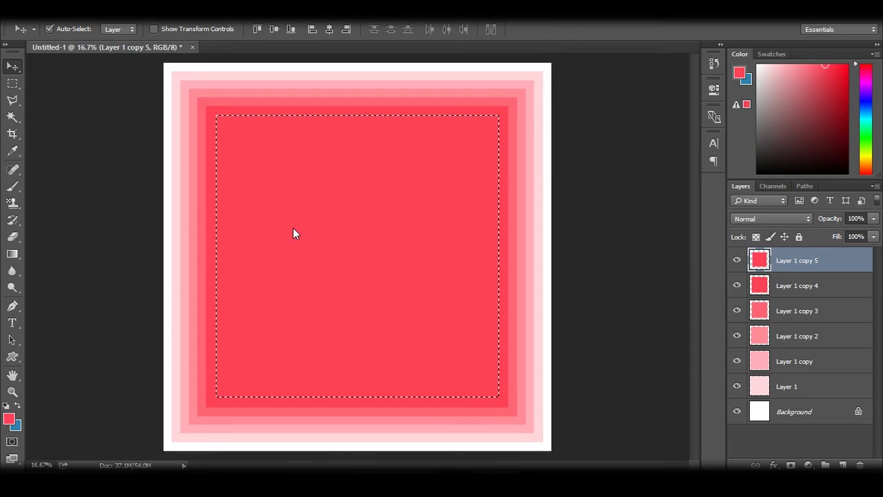
{"action": "left_click", "coordinate": [9, 419]}
{"action": "left_click", "coordinate": [573, 184]}
{"action": "left_click", "coordinate": [705, 169]}
{"action": "key", "text": "alt+BackSpace"}
{"action": "key", "text": "ctrl+d"}
- Try to duplicate Layer 1 copy 5 and shrink the duplicate from its lower-right corner
{"action": "key", "text": "ctrl+j"}
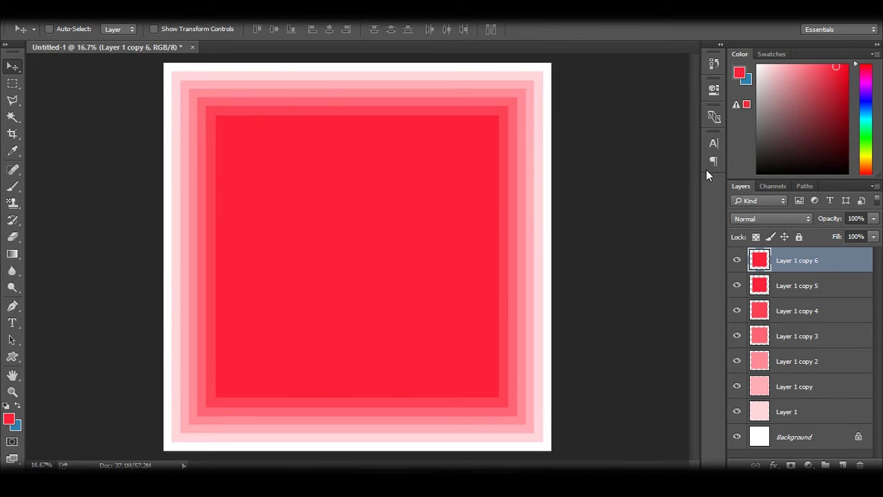
{"action": "key", "text": "ctrl+t"}
{"action": "left_click_drag", "start_coordinate": [499, 394], "coordinate": [490, 391]}
{"action": "key", "text": "Return"}
- Set the foreground color to the fully saturated red ff001d and fill the outline of Layer 1 copy 6 with it
{"action": "left_click", "coordinate": [759, 260], "text": "ctrl"}
{"action": "left_click", "coordinate": [9, 418]}
{"action": "left_click", "coordinate": [592, 181]}
{"action": "left_click", "coordinate": [704, 172]}
{"action": "key", "text": "alt+BackSpace"}
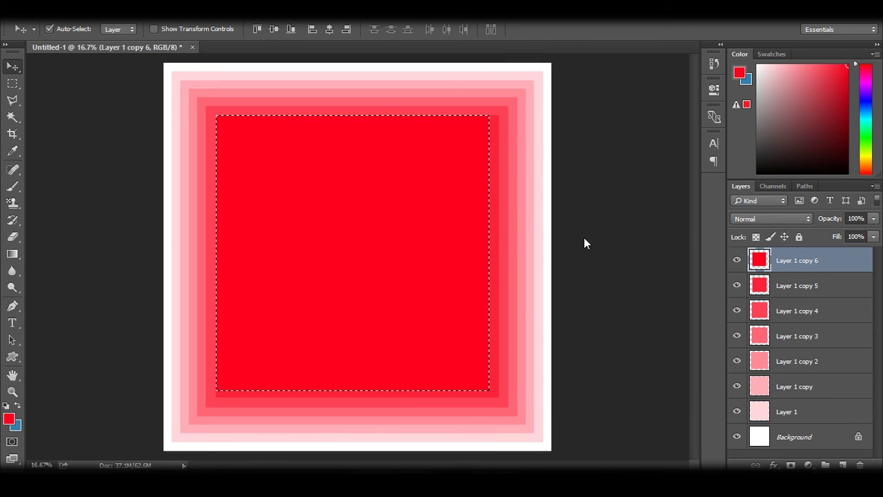
- Undo the fill, scaling and duplication of the off-center Layer 1 copy 6
{"action": "key", "text": "ctrl+z"}
{"action": "key", "text": "ctrl+z"}
{"action": "key", "text": "ctrl+alt+z"}
{"action": "key", "text": "ctrl+alt+z"}
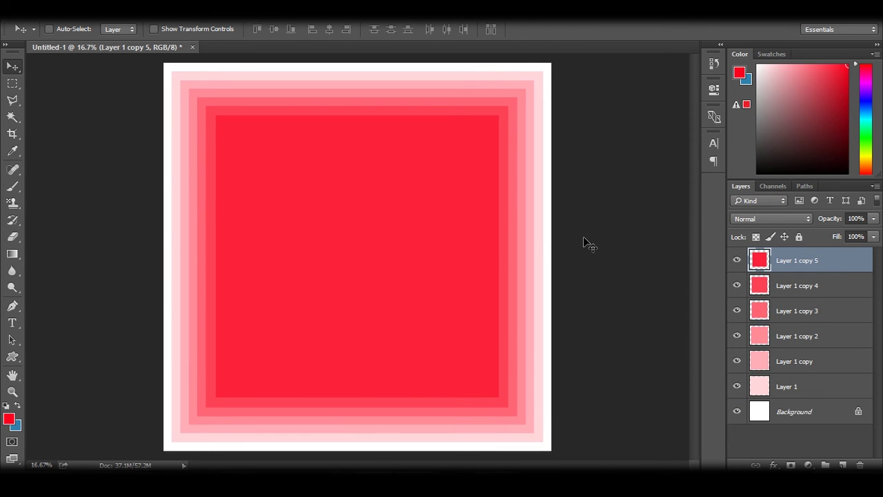
- Duplicate Layer 1 copy 5 again and scale the duplicate down evenly around its center, leaving a narrow border
{"action": "key", "text": "ctrl+t"}
{"action": "left_click_drag", "start_coordinate": [499, 397], "coordinate": [487, 388]}
{"action": "key", "text": "Return"}
- Select the outline of Layer 1 copy 6, fill it with the foreground red ff001d, and deselect
{"action": "left_click", "coordinate": [759, 261], "text": "ctrl"}
{"action": "left_click", "coordinate": [9, 419]}
{"action": "left_click", "coordinate": [399, 192]}
{"action": "left_click_drag", "start_coordinate": [572, 187], "coordinate": [660, 165]}
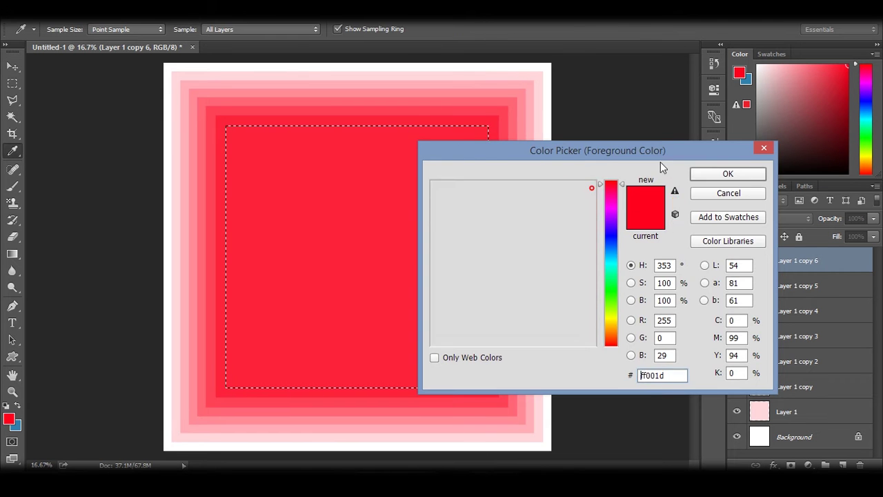
{"action": "left_click", "coordinate": [728, 173]}
{"action": "key", "text": "alt+BackSpace"}
{"action": "key", "text": "ctrl+d"}
- Duplicate Layer 1 copy 6 and scale the duplicate to about 94% around its center
{"action": "key", "text": "ctrl+j"}
{"action": "key", "text": "ctrl+t"}
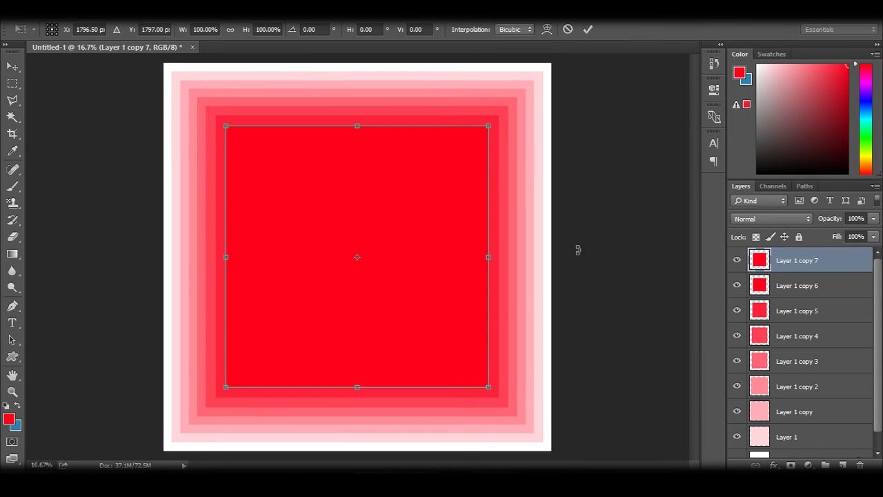
{"action": "left_click_drag", "start_coordinate": [487, 390], "coordinate": [480, 379]}
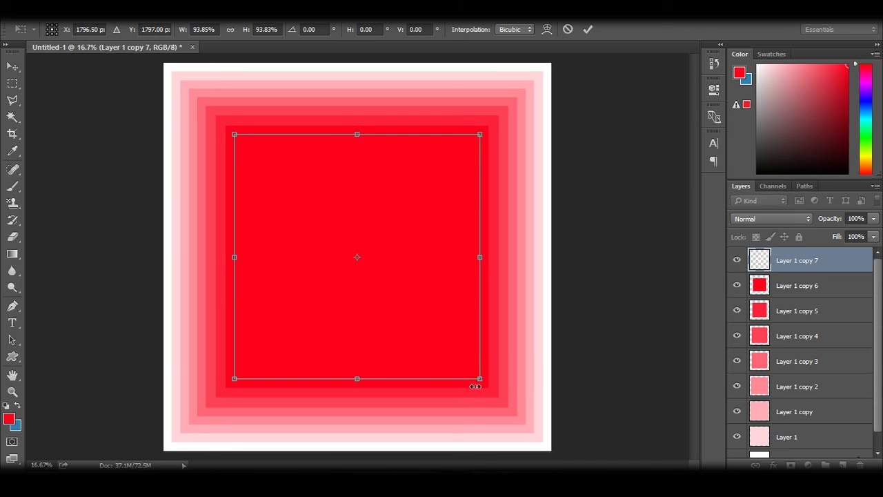
{"action": "key", "text": "Return"}
- Select the outline of Layer 1 copy 7, fill it with a slightly darker red as the new foreground color, and deselect
{"action": "left_click", "coordinate": [759, 260], "text": "ctrl"}
{"action": "left_click", "coordinate": [9, 419]}
{"action": "left_click_drag", "start_coordinate": [588, 195], "coordinate": [595, 198]}
{"action": "left_click", "coordinate": [721, 173]}
{"action": "key", "text": "Return"}
{"action": "key", "text": "alt+BackSpace"}
{"action": "key", "text": "ctrl+d"}
- Duplicate Layer 1 copy 7 and scale the duplicate down slightly around its center, leaving a narrow border
{"action": "key", "text": "ctrl+j"}
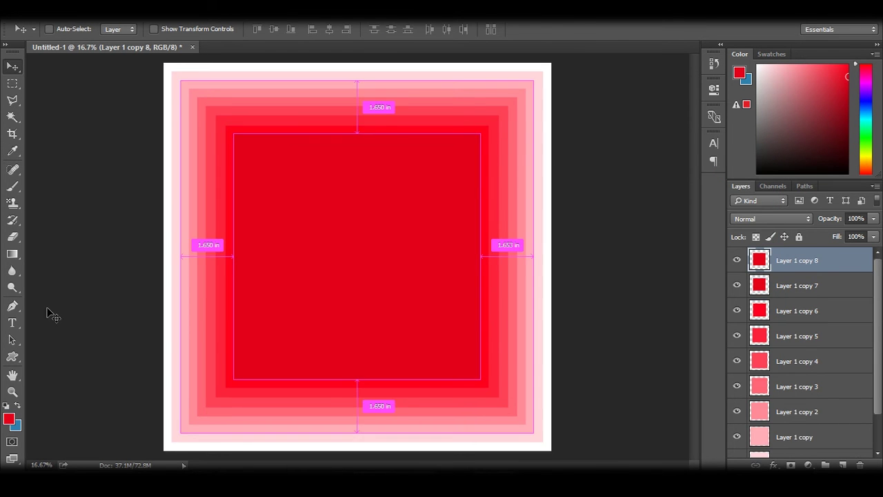
{"action": "key", "text": "ctrl+t"}
{"action": "left_click_drag", "start_coordinate": [481, 381], "coordinate": [474, 368]}
{"action": "key", "text": "Return"}
- Select the outline of Layer 1 copy 8, fill it with a darker red, and deselect
{"action": "left_click", "coordinate": [759, 260], "text": "ctrl"}
{"action": "left_click", "coordinate": [8, 419]}
{"action": "left_click", "coordinate": [598, 220]}
{"action": "key", "text": "Return"}
{"action": "key", "text": "alt+BackSpace"}
{"action": "key", "text": "ctrl+d"}
- Duplicate Layer 1 copy 8 and scale the duplicate down slightly around its center, leaving a narrow border
{"action": "key", "text": "ctrl+j"}
{"action": "key", "text": "ctrl+t"}
{"action": "left_click_drag", "start_coordinate": [472, 372], "coordinate": [462, 365]}
{"action": "key", "text": "Return"}
- Select the outline of Layer 1 copy 9, fill it with a deep red one shade darker, and deselect
{"action": "left_click", "coordinate": [759, 260], "text": "ctrl"}
{"action": "left_click", "coordinate": [8, 419]}
{"action": "left_click", "coordinate": [597, 240]}
{"action": "key", "text": "Return"}
{"action": "key", "text": "alt+BackSpace"}
{"action": "key", "text": "ctrl+d"}
- Duplicate Layer 1 copy 9 and scale the duplicate down slightly around its center, leaving a narrow border
{"action": "key", "text": "ctrl+j"}
{"action": "key", "text": "ctrl+t"}
{"action": "left_click_drag", "start_coordinate": [465, 363], "coordinate": [457, 353]}
{"action": "key", "text": "Return"}
- Select the outline of Layer 1 copy 10, fill it with a dark maroon red, and deselect
{"action": "left_click", "coordinate": [759, 260], "text": "ctrl"}
{"action": "left_click", "coordinate": [8, 419]}
{"action": "left_click", "coordinate": [594, 259]}
{"action": "key", "text": "Return"}
{"action": "key", "text": "alt+BackSpace"}
{"action": "key", "text": "ctrl+d"}
- Duplicate Layer 1 copy 10 and scale the duplicate down slightly around its center, leaving a narrow border
{"action": "key", "text": "ctrl+j"}
{"action": "key", "text": "ctrl+t"}
{"action": "left_click_drag", "start_coordinate": [458, 357], "coordinate": [447, 345]}
{"action": "key", "text": "Return"}
- Select the outline of Layer 1 copy 11, fill it with the dark red 68000c, and deselect
{"action": "left_click", "coordinate": [759, 260], "text": "ctrl"}
{"action": "left_click", "coordinate": [8, 418]}
{"action": "left_click", "coordinate": [595, 274]}
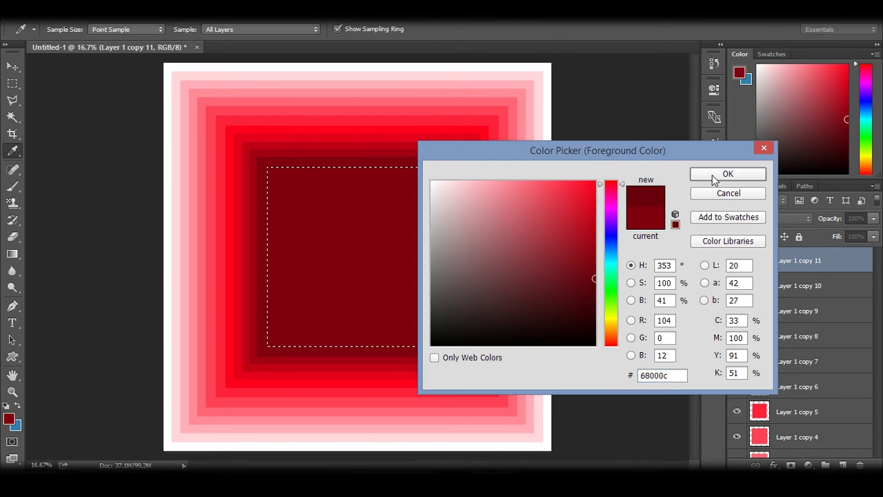
{"action": "key", "text": "Return"}
{"action": "key", "text": "alt+BackSpace"}
{"action": "key", "text": "ctrl+d"}
- Duplicate Layer 1 copy 11 and scale the duplicate to about 89% around its center
{"action": "key", "text": "ctrl+j"}
{"action": "key", "text": "ctrl+t"}
{"action": "left_click_drag", "start_coordinate": [447, 346], "coordinate": [428, 339]}
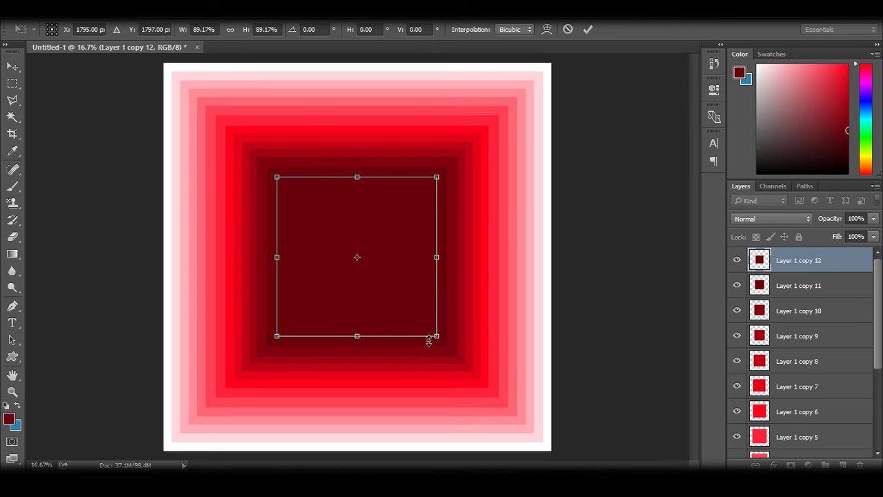
{"action": "key", "text": "Return"}
- Select the outline of Layer 1 copy 12, fill it with a darker maroon, and deselect
{"action": "left_click", "coordinate": [759, 260], "text": "ctrl"}
{"action": "left_click", "coordinate": [8, 419]}
{"action": "left_click", "coordinate": [595, 292]}
{"action": "key", "text": "Return"}
{"action": "key", "text": "alt+BackSpace"}
{"action": "key", "text": "ctrl+d"}
- Duplicate Layer 1 copy 12 and scale the duplicate down slightly around its center, leaving a narrow border
{"action": "key", "text": "ctrl+j"}
{"action": "key", "text": "ctrl+t"}
{"action": "left_click_drag", "start_coordinate": [439, 337], "coordinate": [425, 334]}
{"action": "key", "text": "Return"}
- Select the outline of Layer 1 copy 13, fill it with a very dark maroon, and deselect
{"action": "left_click", "coordinate": [759, 260], "text": "ctrl"}
{"action": "left_click", "coordinate": [8, 419]}
{"action": "left_click", "coordinate": [595, 305]}
{"action": "key", "text": "Return"}
{"action": "key", "text": "alt+BackSpace"}
{"action": "key", "text": "ctrl+d"}
- Duplicate Layer 1 copy 13 and scale the duplicate down slightly around its center, leaving a narrow border
{"action": "key", "text": "ctrl+j"}
{"action": "key", "text": "ctrl+t"}
{"action": "left_click_drag", "start_coordinate": [424, 324], "coordinate": [418, 323]}
{"action": "key", "text": "Return"}
- Select the outline of Layer 1 copy 14, fill it with an even darker blackish red, and deselect
{"action": "left_click", "coordinate": [759, 260], "text": "ctrl"}
{"action": "left_click", "coordinate": [9, 419]}
{"action": "left_click", "coordinate": [594, 316]}
{"action": "left_click", "coordinate": [708, 177]}
{"action": "key", "text": "alt+BackSpace"}
{"action": "key", "text": "ctrl+d"}
- Duplicate Layer 1 copy 14 and scale the duplicate down slightly around its center, leaving a narrow border
{"action": "key", "text": "ctrl+j"}
{"action": "key", "text": "ctrl+t"}
{"action": "left_click_drag", "start_coordinate": [420, 319], "coordinate": [412, 315]}
{"action": "key", "text": "Return"}
- Select the outline of Layer 1 copy 15, fill it with a near-black red of about 1f0004, and deselect
{"action": "left_click", "coordinate": [759, 260], "text": "ctrl"}
{"action": "left_click", "coordinate": [8, 419]}
{"action": "left_click", "coordinate": [592, 321]}
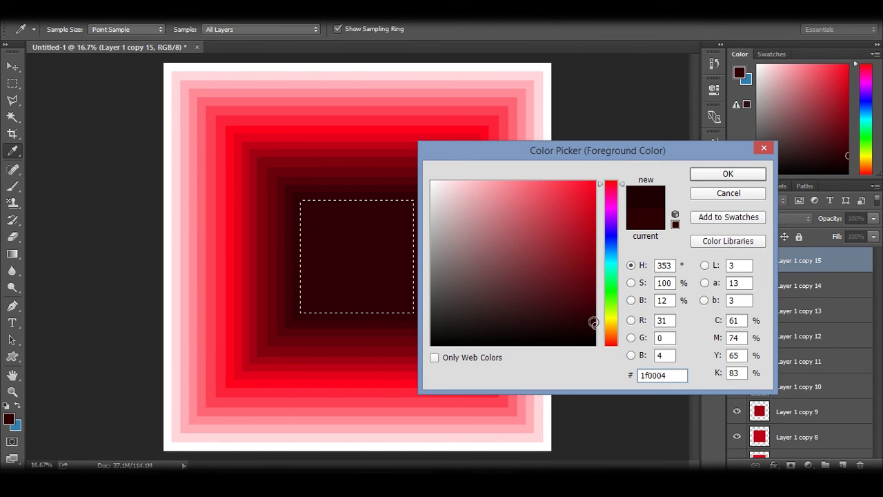
{"action": "left_click", "coordinate": [717, 178]}
{"action": "key", "text": "alt+BackSpace"}
{"action": "key", "text": "ctrl+d"}
- Duplicate Layer 1 copy 15 and scale the duplicate down slightly around its center, leaving a narrow border
{"action": "key", "text": "ctrl+t"}
{"action": "left_click_drag", "start_coordinate": [413, 312], "coordinate": [406, 305]}
{"action": "key", "text": "Return"}
- Select the outline of Layer 1 copy 16, fill it with a slightly darker near-black red, and deselect
{"action": "left_click", "coordinate": [759, 260], "text": "ctrl"}
{"action": "left_click", "coordinate": [8, 420]}
{"action": "left_click", "coordinate": [595, 324]}
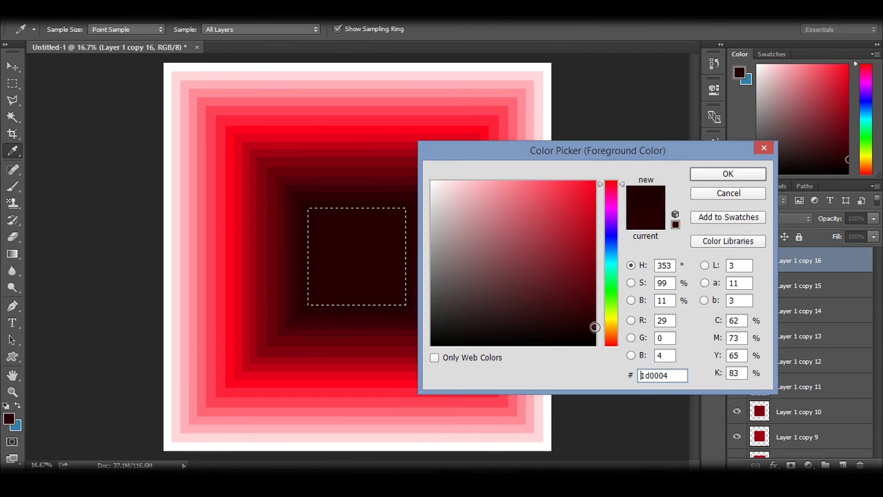
{"action": "left_click", "coordinate": [715, 177]}
- Duplicate Layer 1 copy 16 and scale the duplicate down slightly around its center, leaving a narrow border
{"action": "key", "text": "ctrl+j"}
{"action": "key", "text": "ctrl+t"}
{"action": "left_click_drag", "start_coordinate": [406, 304], "coordinate": [398, 296]}
{"action": "key", "text": "Return"}
- Select the outline of Layer 1 copy 17 and fill it with a still darker near-black red
{"action": "left_click", "coordinate": [759, 260], "text": "ctrl"}
{"action": "left_click", "coordinate": [8, 419]}
{"action": "left_click", "coordinate": [594, 333]}
{"action": "left_click", "coordinate": [714, 171]}
{"action": "key", "text": "alt+BackSpace"}
- Duplicate Layer 1 copy 17 and scale the duplicate down slightly around its center, leaving a narrow border
{"action": "key", "text": "ctrl+j"}
{"action": "key", "text": "ctrl+t"}
{"action": "left_click_drag", "start_coordinate": [402, 302], "coordinate": [397, 299]}
{"action": "key", "text": "Return"}
- Select the outline of Layer 1 copy 18, fill it with a darker near-black red, and deselect
{"action": "left_click", "coordinate": [9, 419]}
{"action": "left_click", "coordinate": [593, 337]}
{"action": "left_click", "coordinate": [715, 173]}
{"action": "key", "text": "alt+BackSpace"}
{"action": "key", "text": "ctrl+d"}
- Duplicate Layer 1 copy 18 and scale the duplicate down slightly around its center, leaving a narrow border
{"action": "key", "text": "ctrl+j"}
{"action": "key", "text": "ctrl+t"}
{"action": "left_click_drag", "start_coordinate": [391, 292], "coordinate": [382, 283]}
{"action": "key", "text": "Return"}
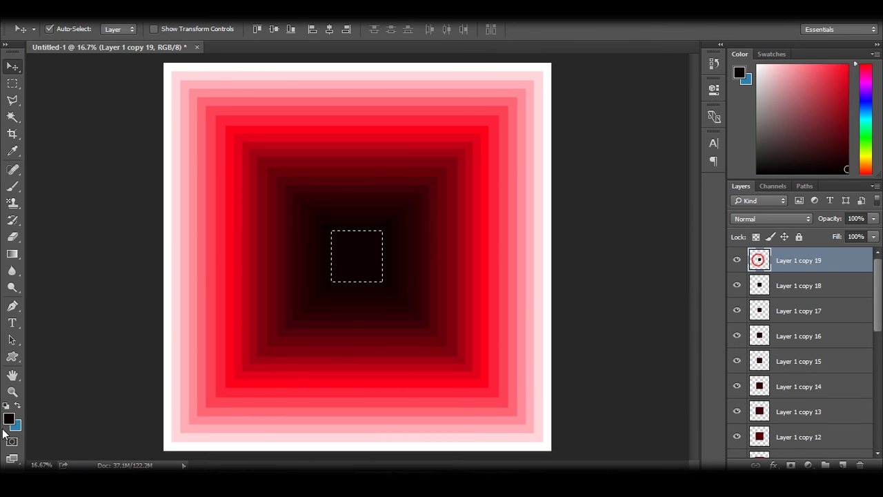
- Fill the selected outline of Layer 1 copy 19 with an almost black red and deselect
{"action": "left_click", "coordinate": [8, 418]}
{"action": "left_click", "coordinate": [592, 343]}
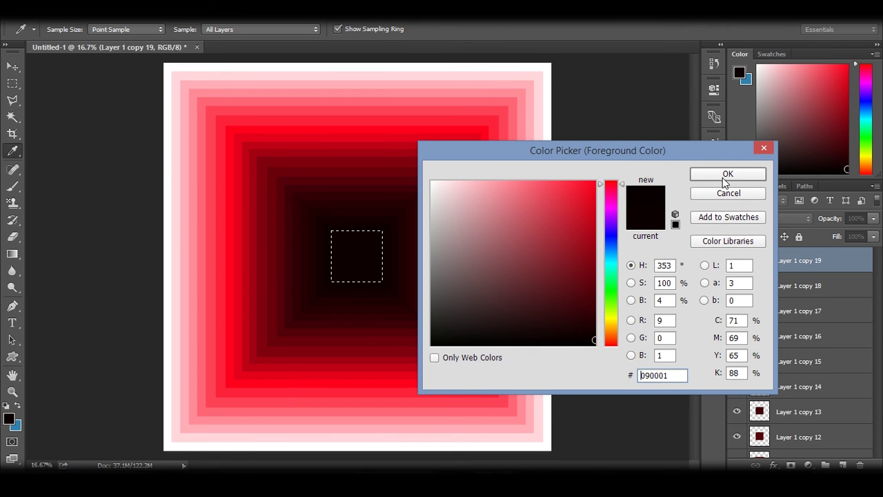
{"action": "left_click", "coordinate": [593, 338]}
{"action": "left_click", "coordinate": [714, 176]}
{"action": "key", "text": "alt+BackSpace"}
{"action": "key", "text": "ctrl+d"}
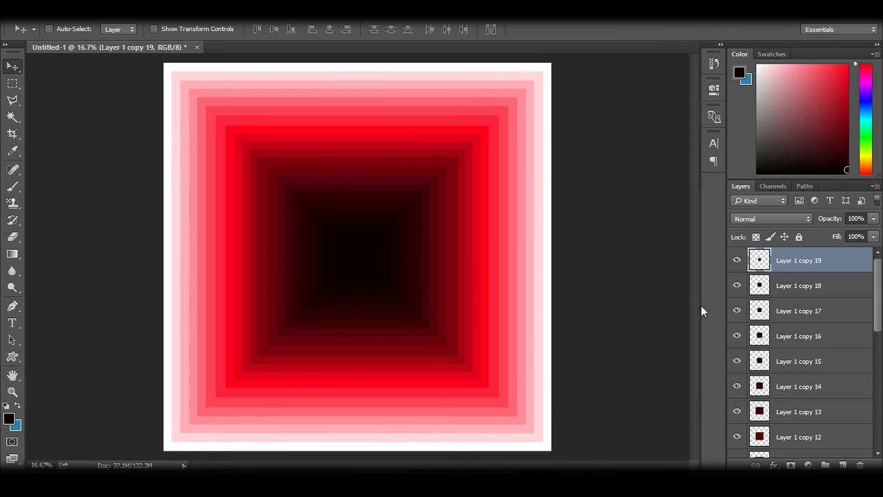
- Duplicate Layer 1 copy 19 and scale the duplicate down slightly around its center, leaving a narrow border
{"action": "key", "text": "ctrl+j"}
{"action": "key", "text": "ctrl+t"}
{"action": "left_click_drag", "start_coordinate": [376, 288], "coordinate": [379, 279]}
{"action": "key", "text": "Return"}
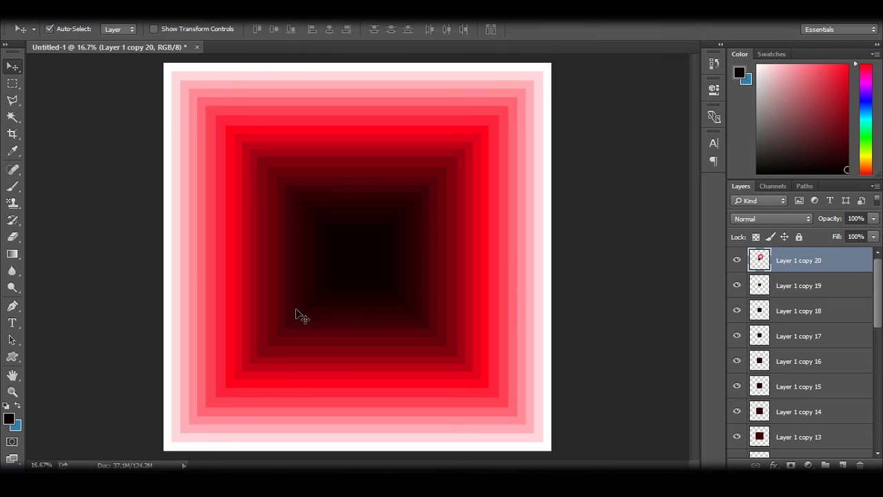
- Select the outline of Layer 1 copy 20, fill it with pure black 000000, and deselect
{"action": "left_click", "coordinate": [11, 417]}
{"action": "left_click", "coordinate": [596, 345]}
{"action": "left_click", "coordinate": [727, 173]}
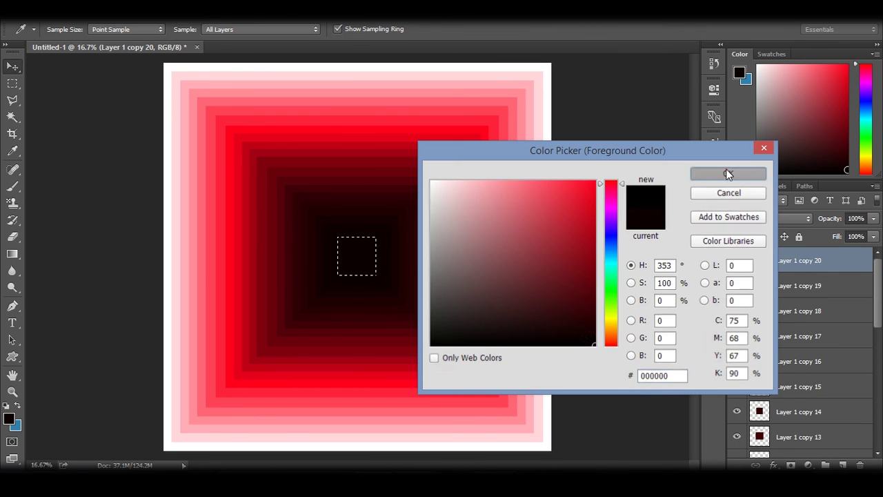
{"action": "key", "text": "alt+BackSpace"}
{"action": "key", "text": "ctrl+d"}
- Scale the black square on Layer 1 copy 20 up slightly around its center
{"action": "key", "text": "ctrl+t"}
{"action": "left_click_drag", "start_coordinate": [376, 278], "coordinate": [378, 280]}
{"action": "key", "text": "Return"}
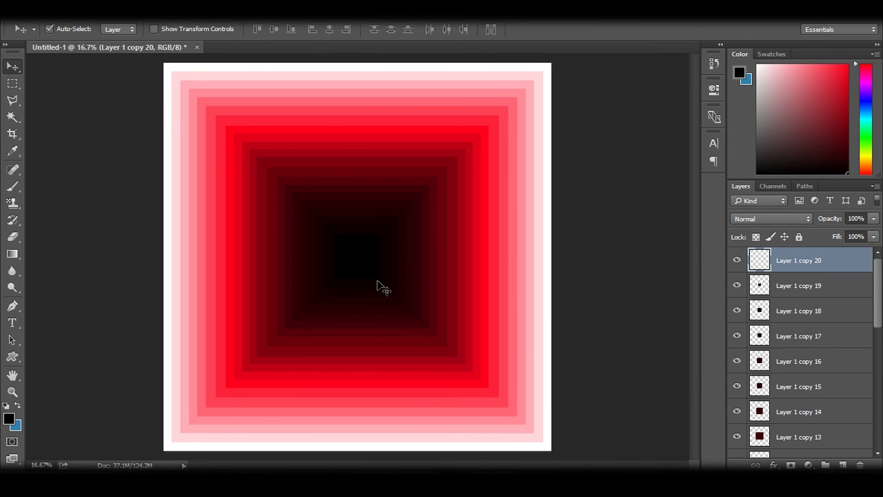
{"action": "scroll", "coordinate": [873, 357], "scroll_direction": "down", "scroll_amount": 5}
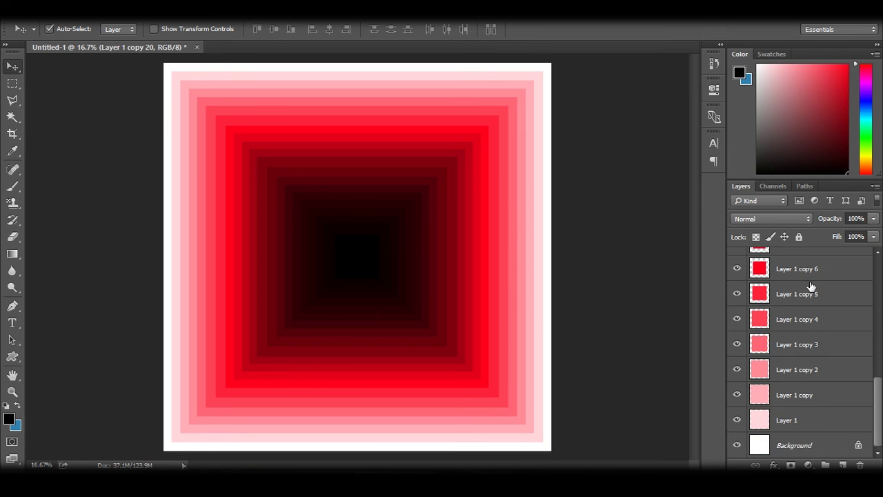